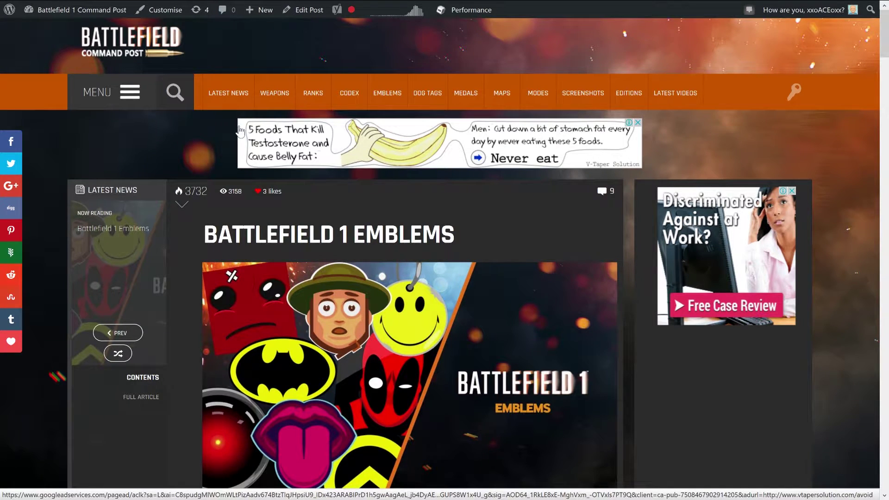
scroll(192, 230, "down", 2)
scroll(175, 233, "down", 1)
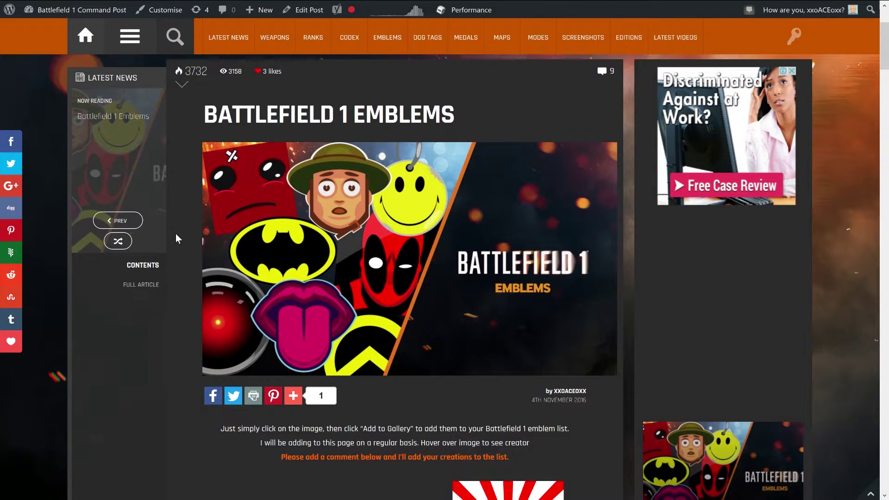
scroll(176, 233, "down", 3)
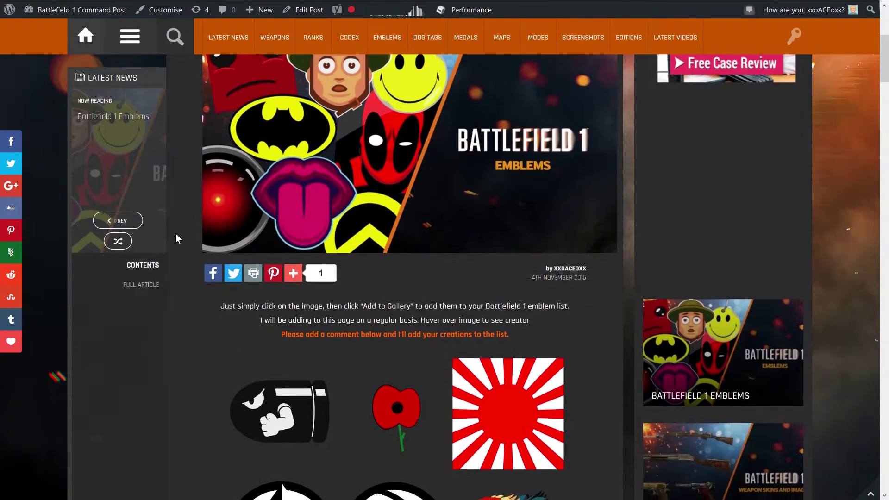
scroll(176, 234, "down", 2)
scroll(176, 233, "down", 2)
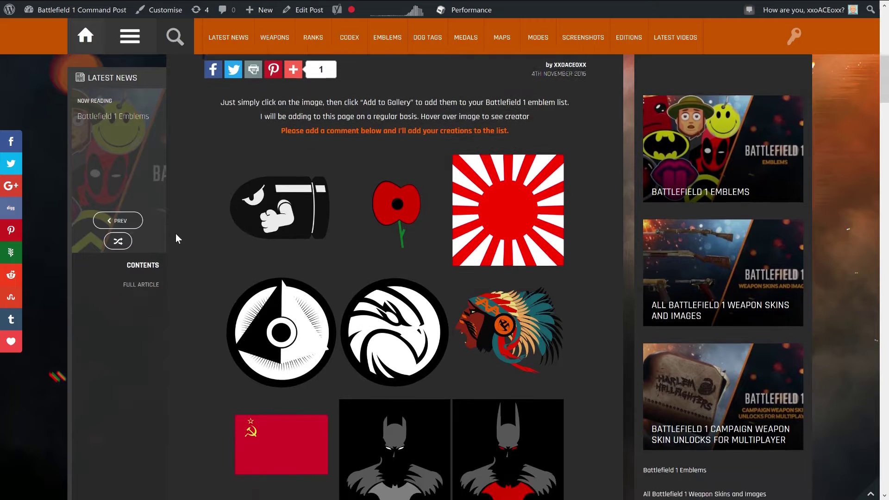
scroll(176, 234, "down", 1)
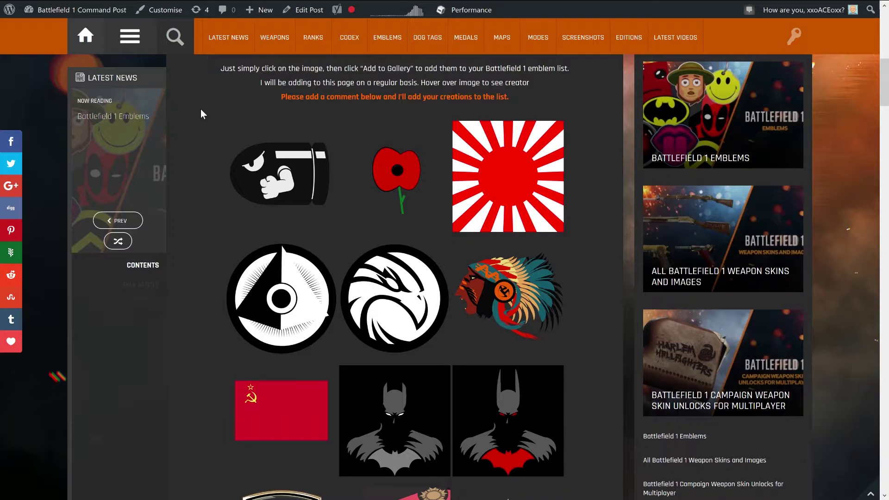
scroll(200, 109, "down", 1)
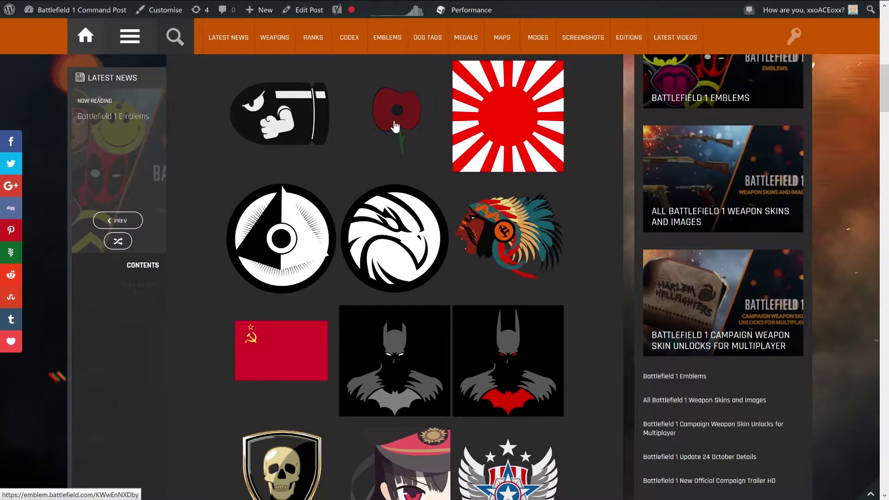
scroll(396, 126, "down", 3)
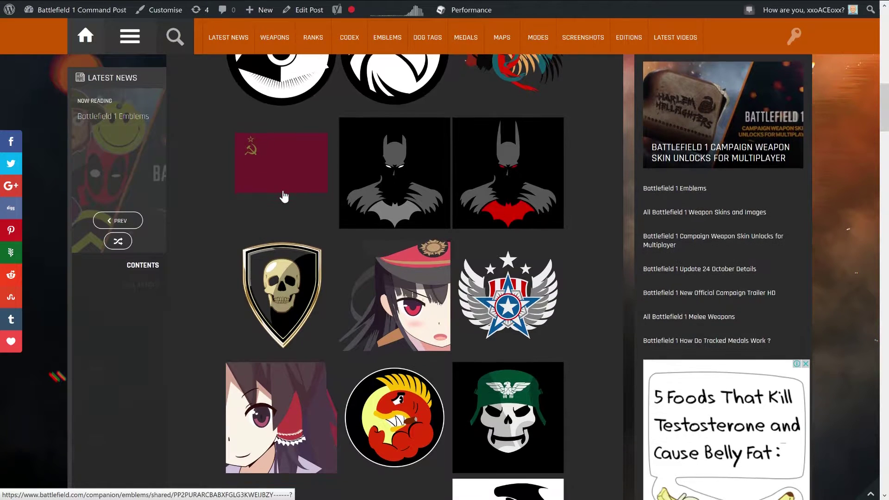
scroll(298, 199, "down", 1)
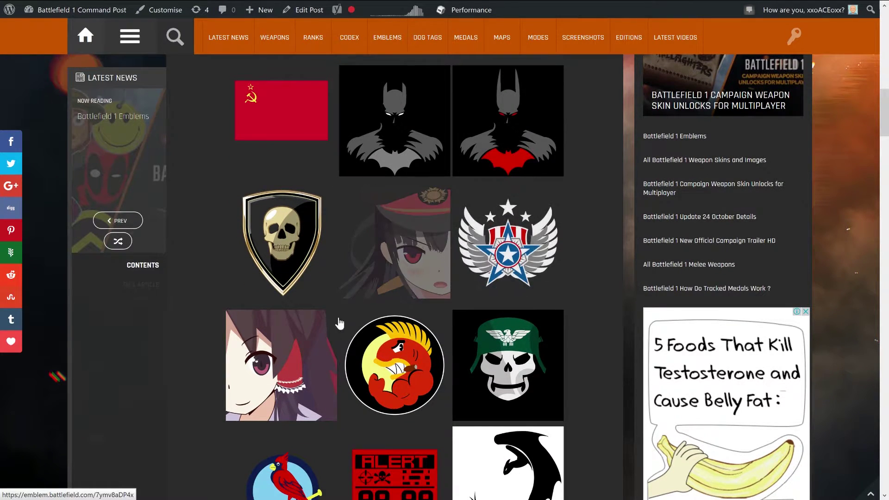
scroll(340, 322, "down", 2)
scroll(205, 358, "down", 1)
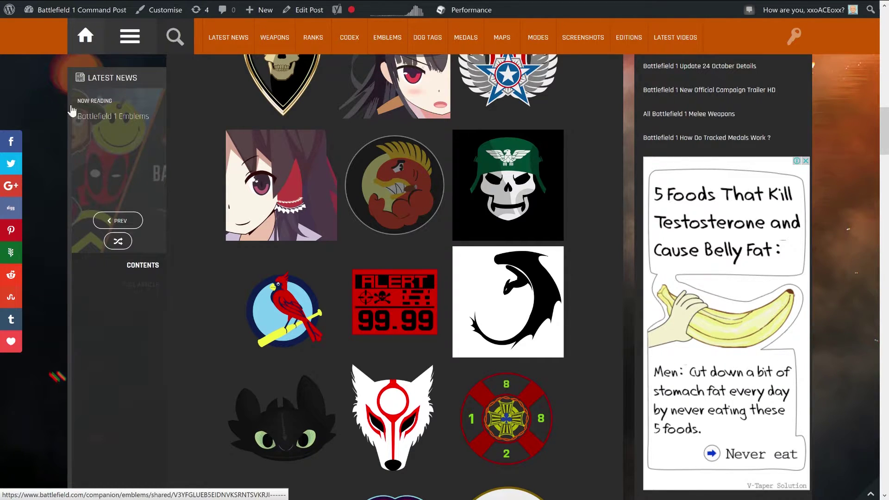
scroll(508, 347, "up", 1)
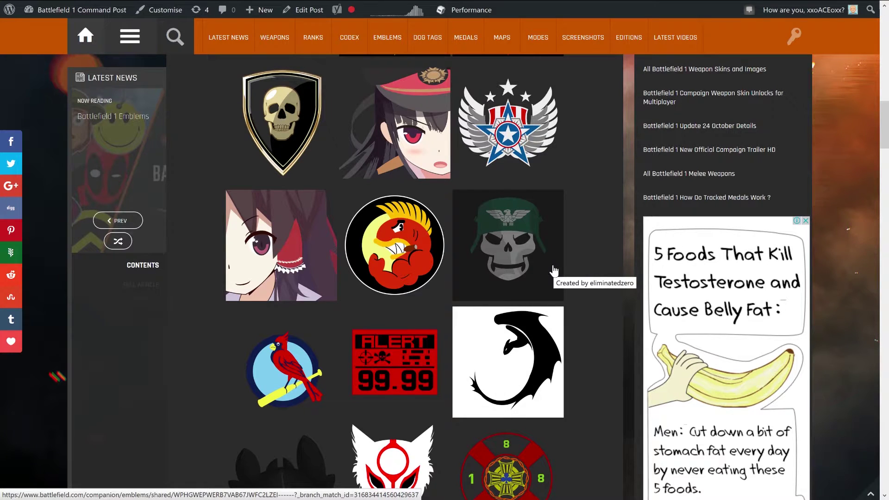
scroll(584, 338, "down", 2)
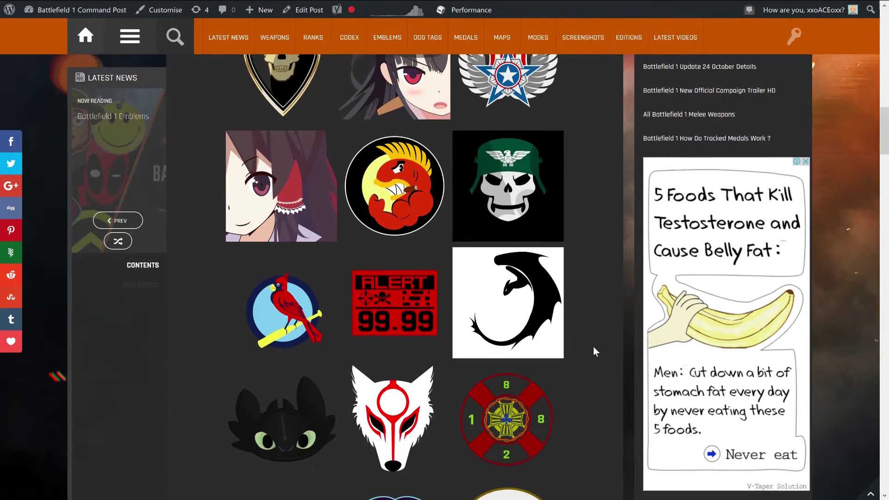
scroll(593, 347, "down", 2)
scroll(593, 346, "down", 1)
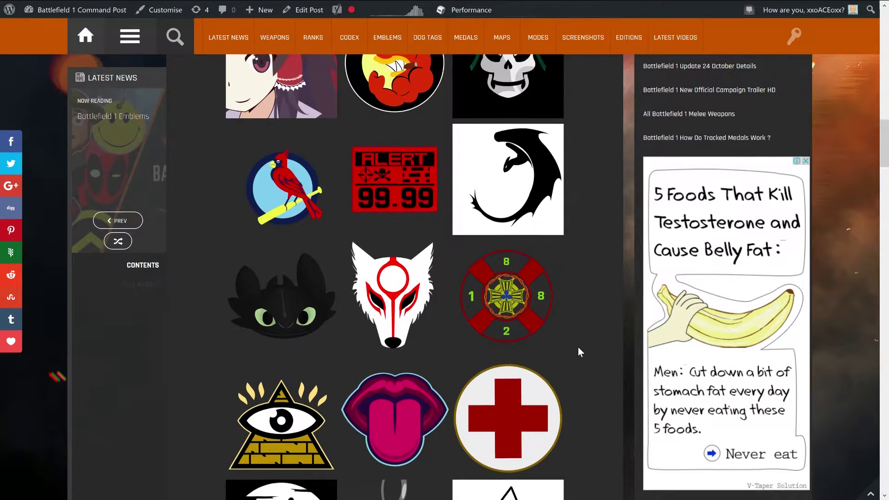
scroll(578, 353, "down", 2)
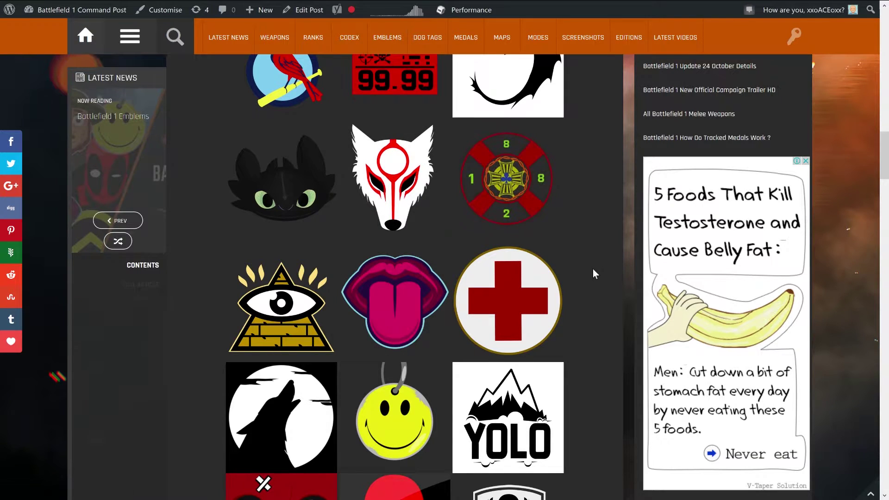
scroll(592, 268, "down", 3)
scroll(592, 269, "down", 3)
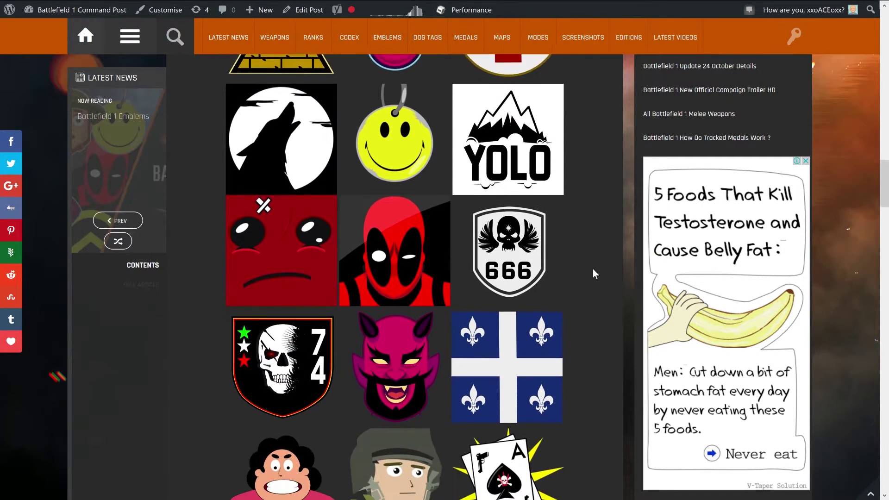
scroll(593, 269, "down", 3)
scroll(593, 269, "down", 1)
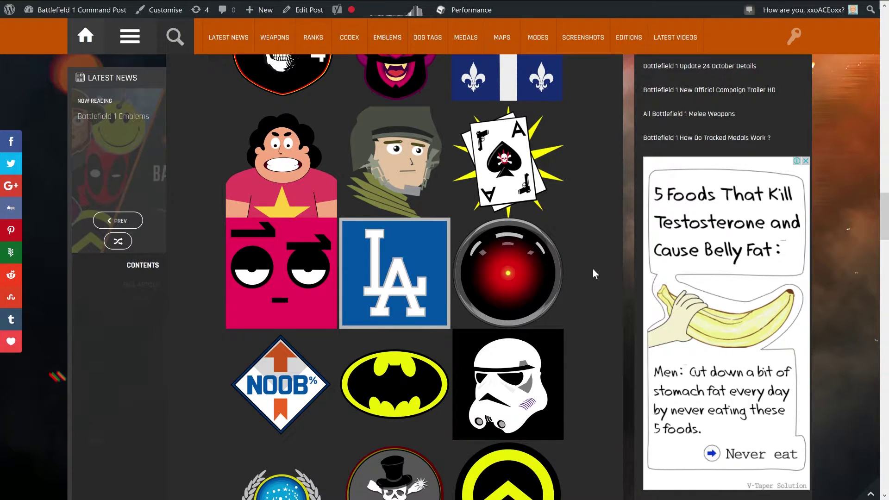
scroll(593, 269, "down", 2)
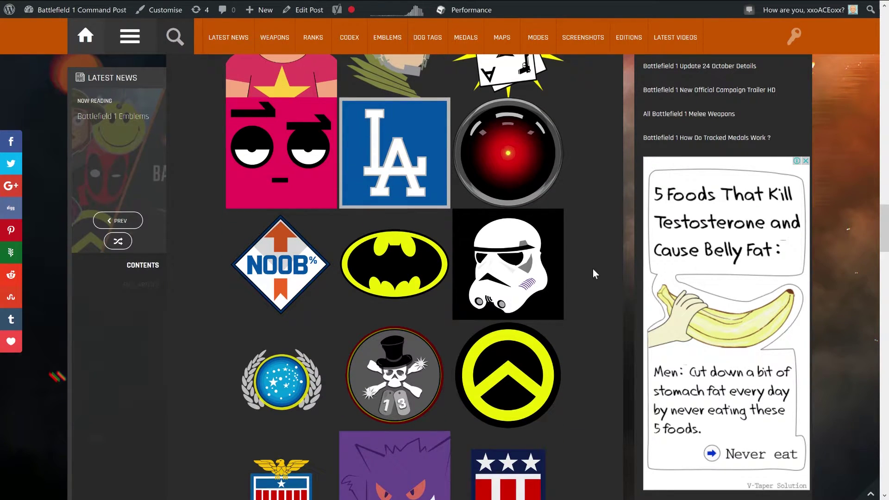
scroll(592, 269, "down", 2)
scroll(596, 272, "down", 1)
scroll(595, 273, "down", 1)
scroll(597, 273, "down", 1)
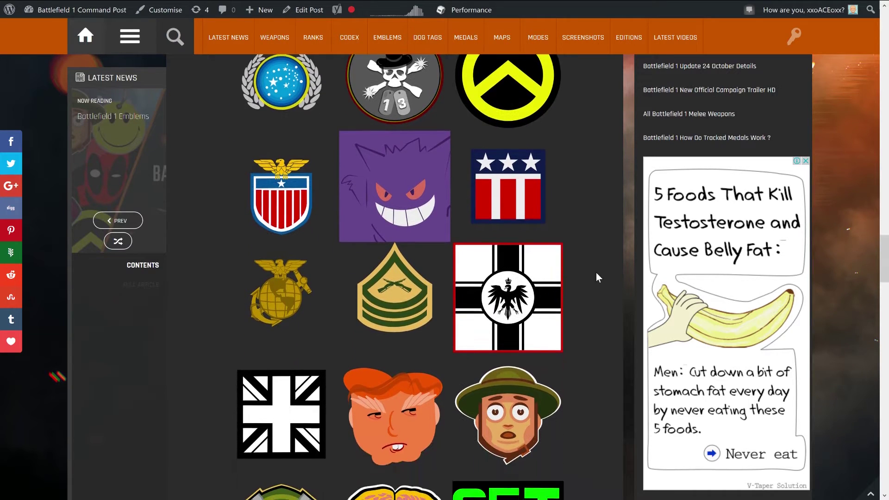
scroll(596, 272, "down", 2)
scroll(596, 272, "down", 1)
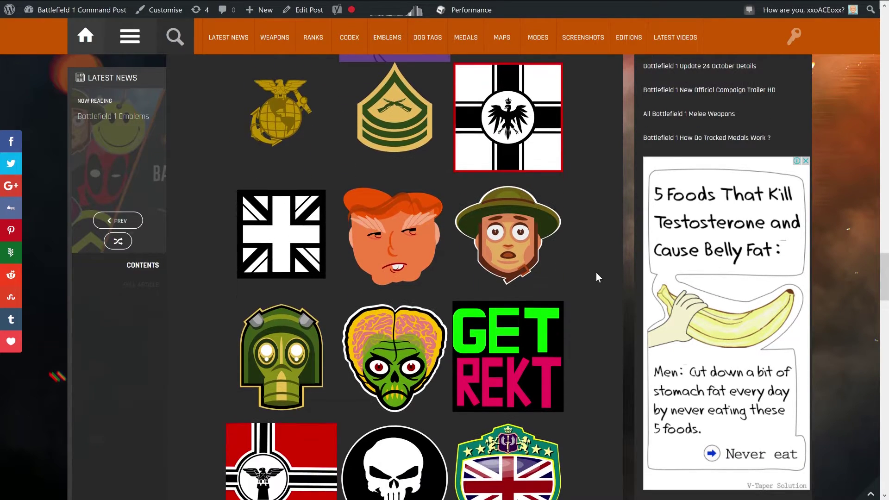
scroll(595, 272, "down", 2)
scroll(596, 272, "down", 1)
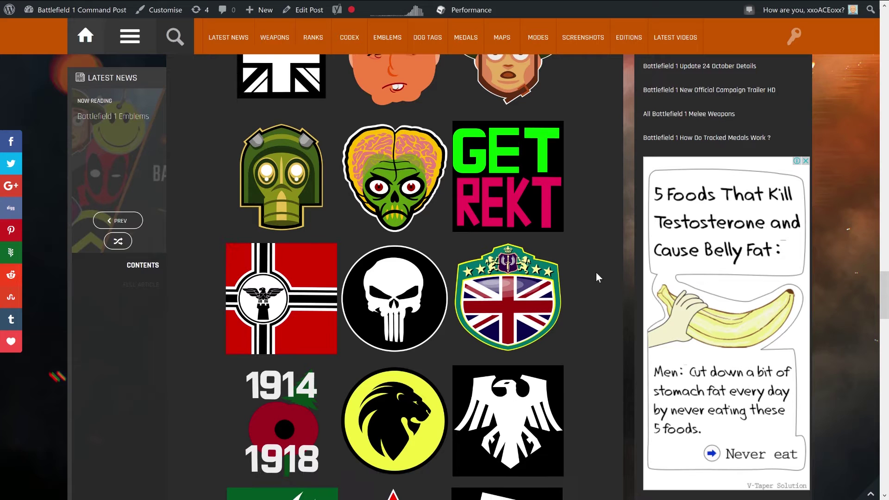
scroll(596, 272, "down", 1)
scroll(596, 273, "down", 1)
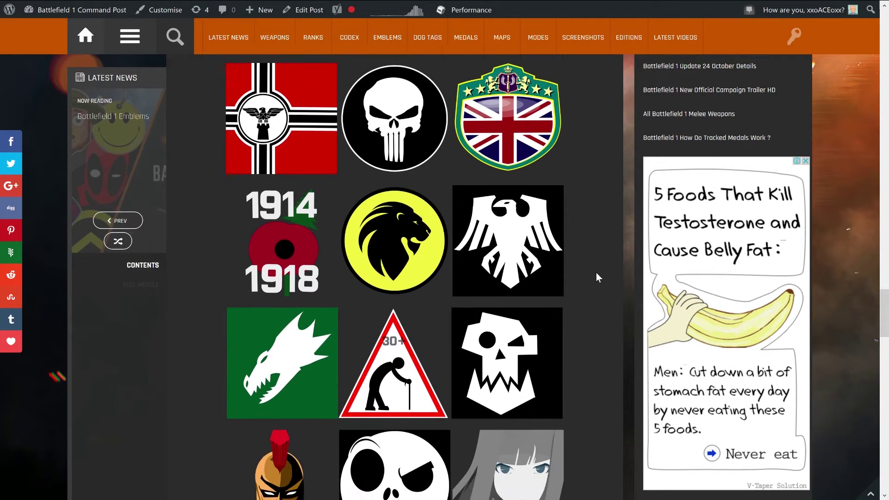
scroll(596, 272, "down", 2)
scroll(595, 272, "down", 2)
scroll(596, 272, "down", 1)
scroll(596, 272, "down", 1)
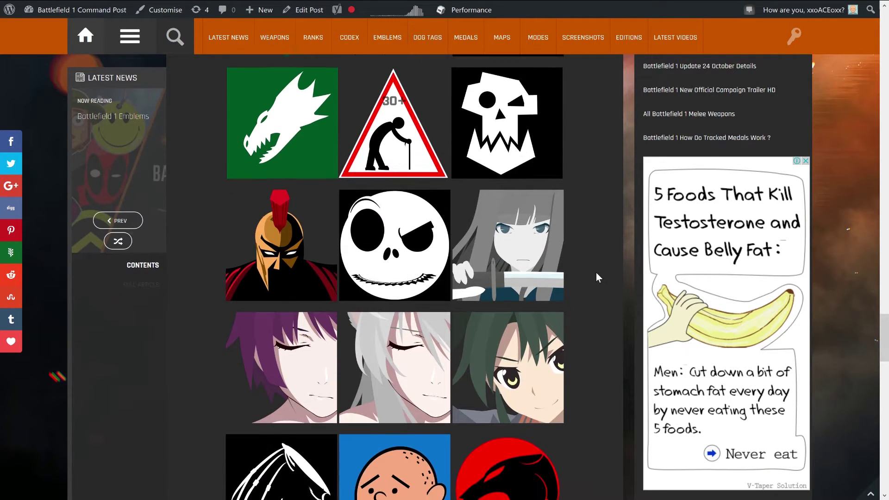
scroll(596, 272, "down", 1)
scroll(596, 273, "down", 1)
scroll(596, 272, "down", 1)
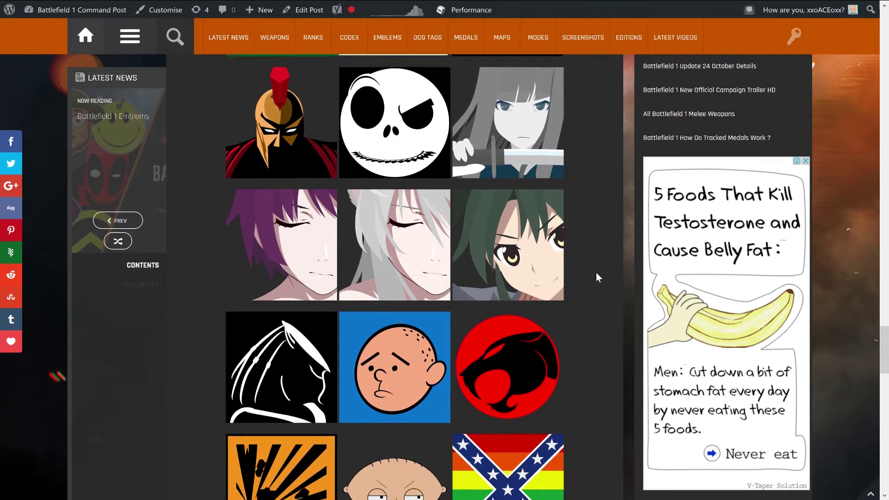
scroll(596, 272, "down", 1)
scroll(596, 272, "down", 1)
scroll(595, 272, "down", 1)
scroll(596, 272, "down", 1)
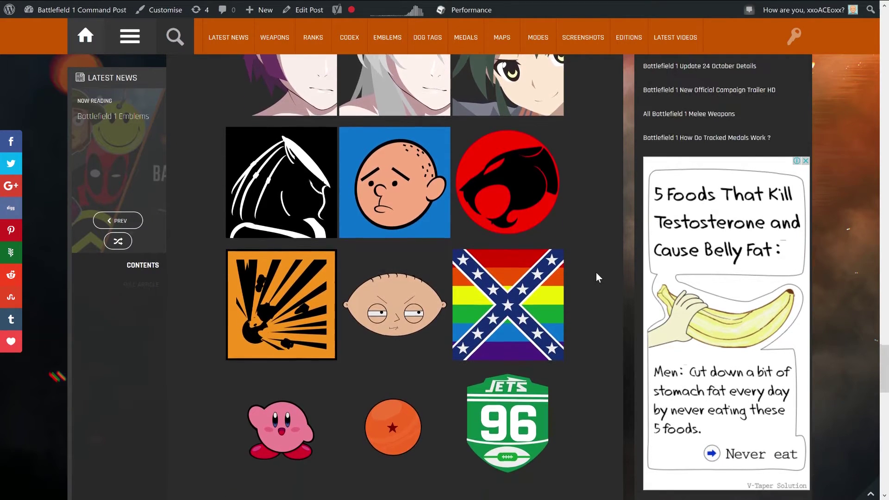
scroll(596, 272, "down", 1)
scroll(596, 273, "down", 1)
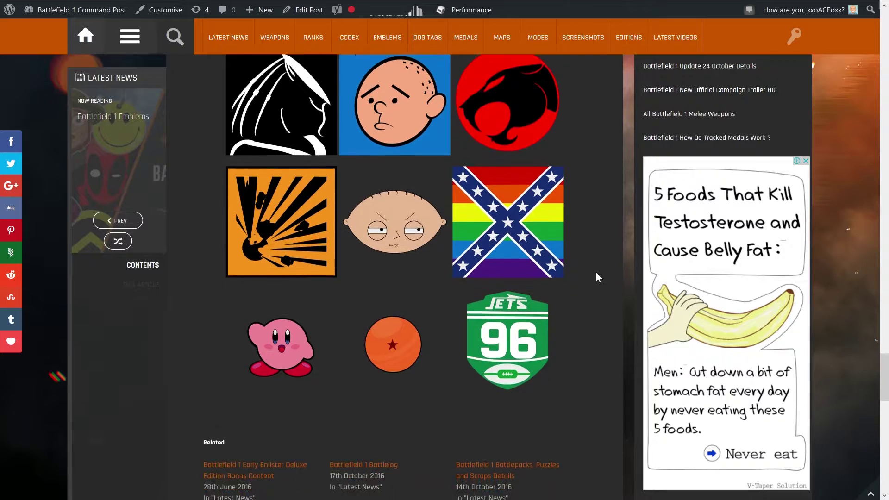
scroll(596, 272, "down", 1)
scroll(576, 395, "up", 1)
scroll(576, 395, "up", 2)
scroll(576, 395, "up", 2)
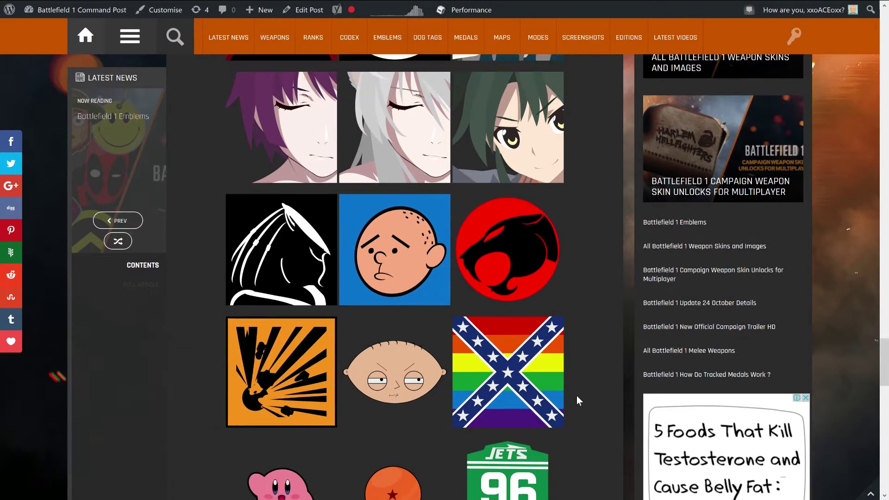
scroll(577, 395, "up", 1)
scroll(577, 395, "up", 1)
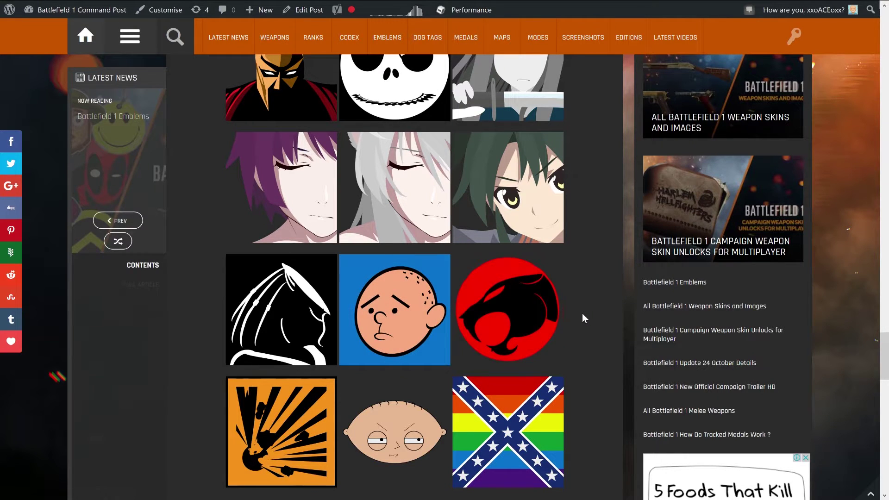
scroll(582, 318, "up", 5)
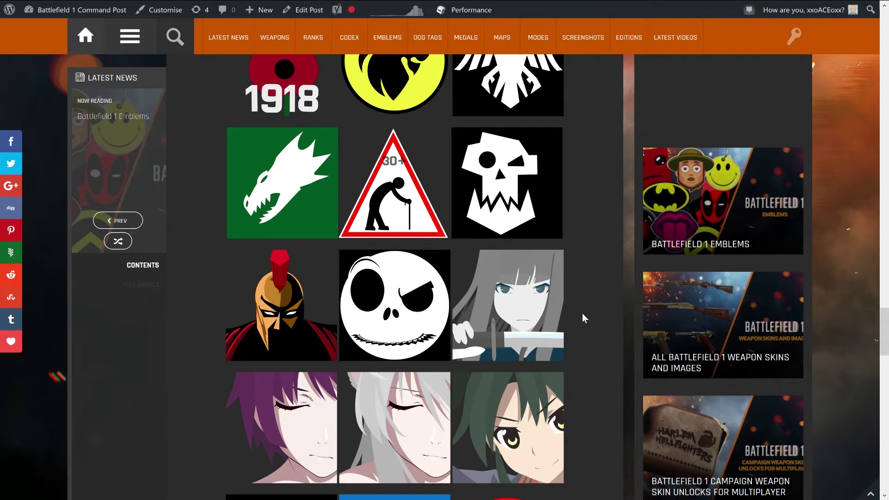
scroll(521, 316, "down", 1)
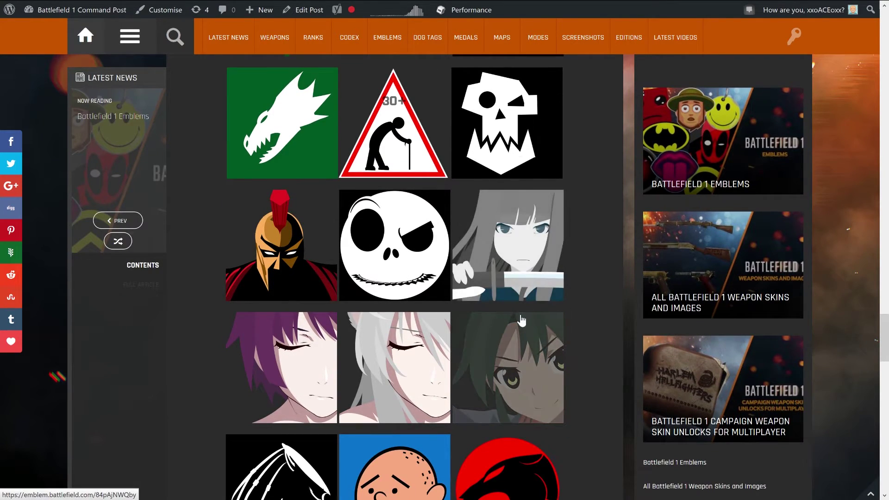
scroll(520, 320, "down", 3)
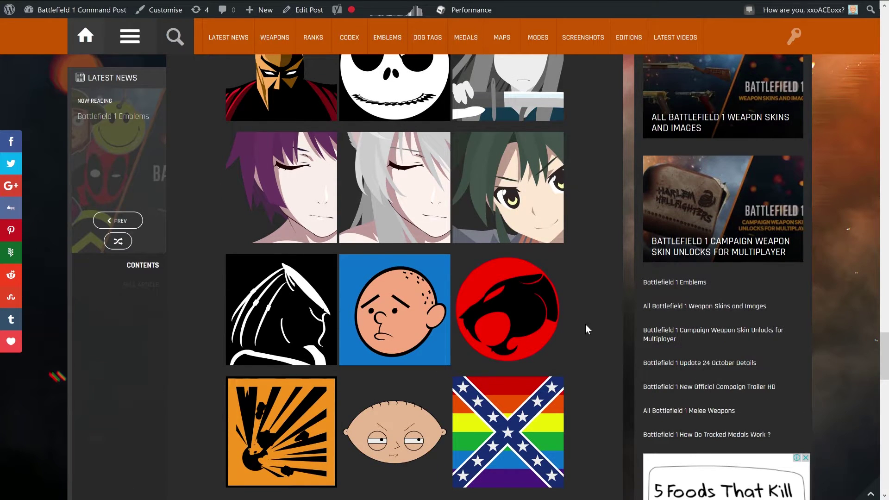
scroll(586, 324, "down", 2)
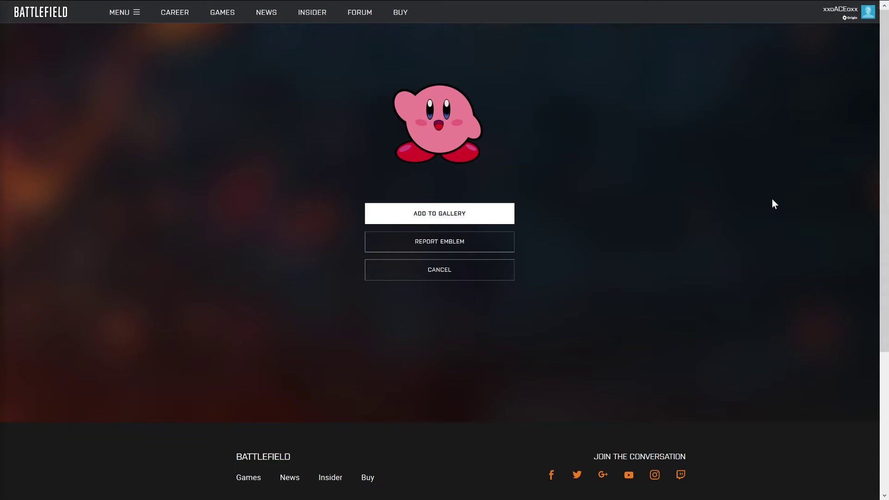
Add the pink Kirby emblem to the Battlefield 1 Companion gallery and equip it
left_click(431, 218)
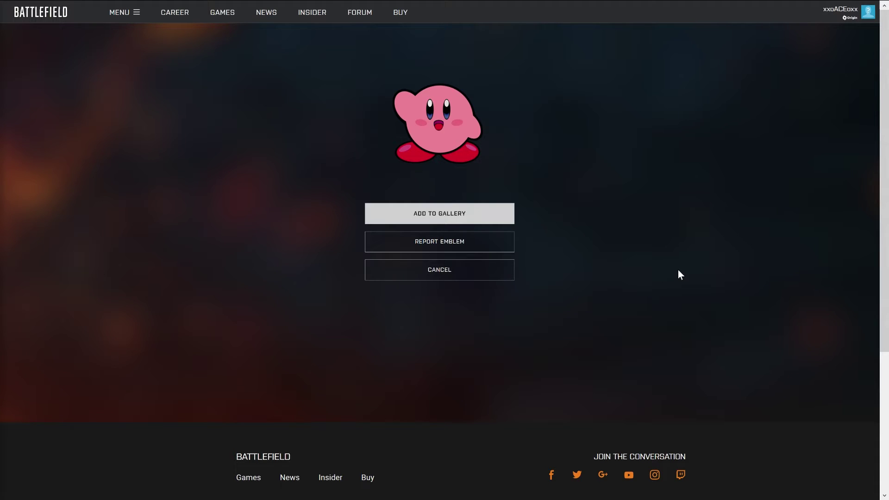
left_click(451, 213)
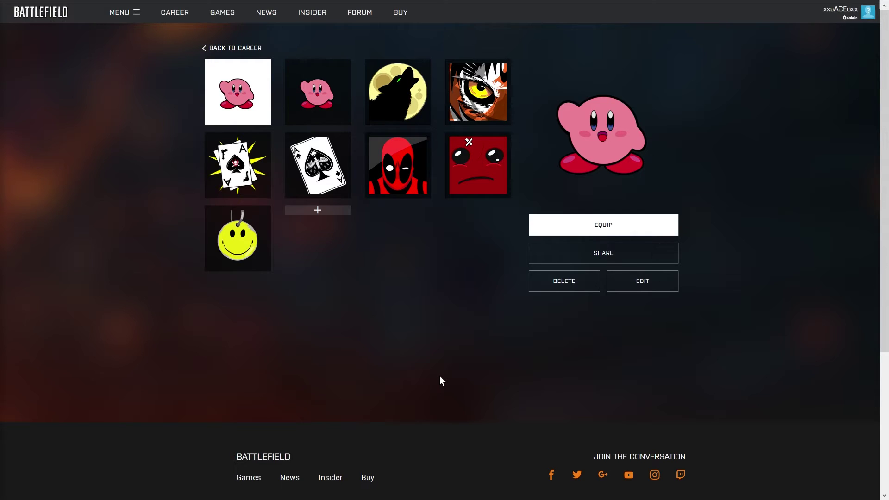
left_click(628, 223)
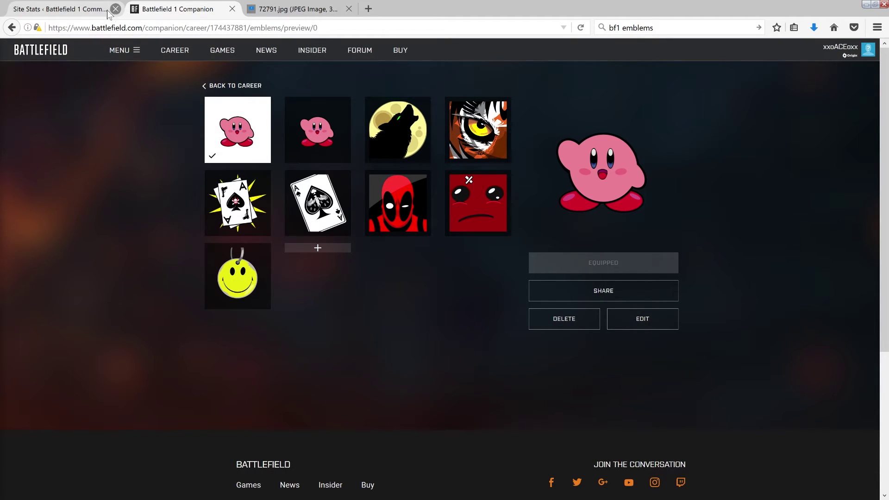
Go back to the Command Post emblems page to reach the Bullet Bill emblem
left_click(13, 27)
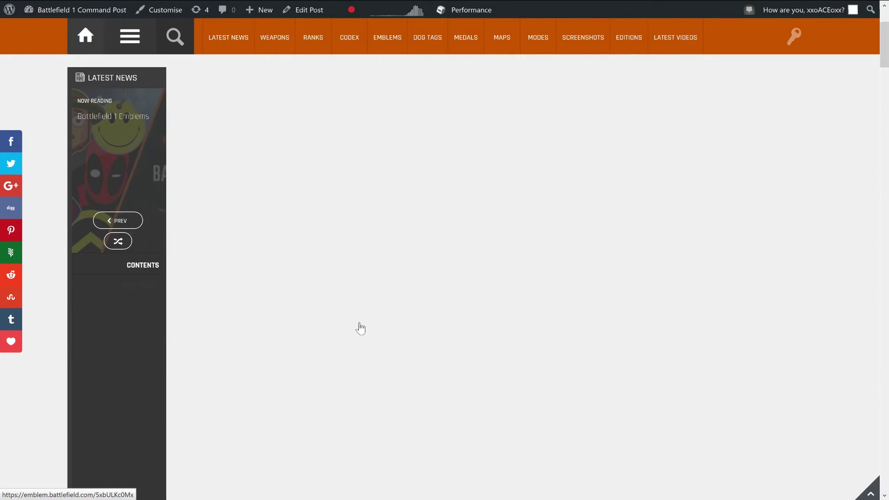
scroll(360, 340, "down", 4)
scroll(358, 339, "down", 3)
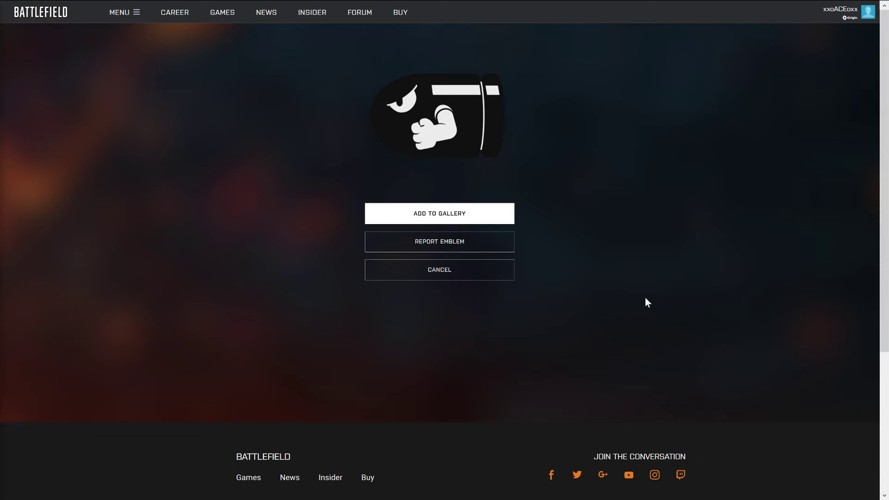
Add Bullet Bill to the gallery, equip it, then return to the Command Post emblems article
left_click(455, 218)
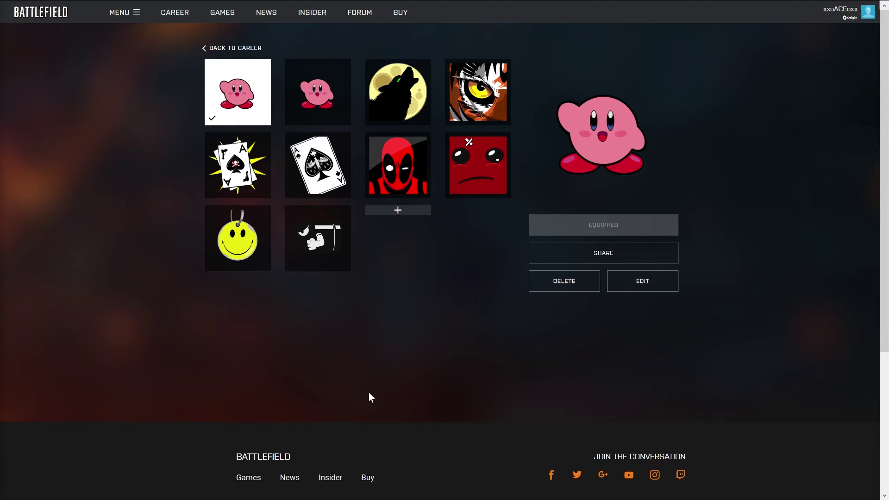
left_click(326, 245)
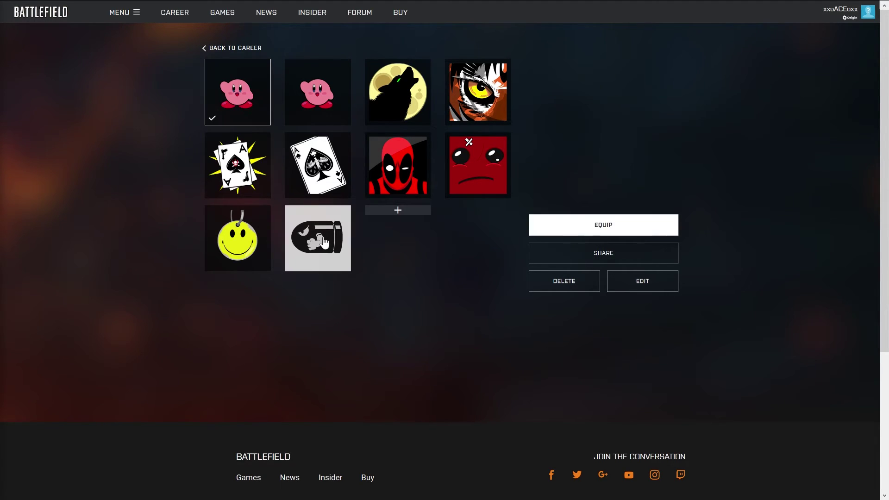
left_click(639, 225)
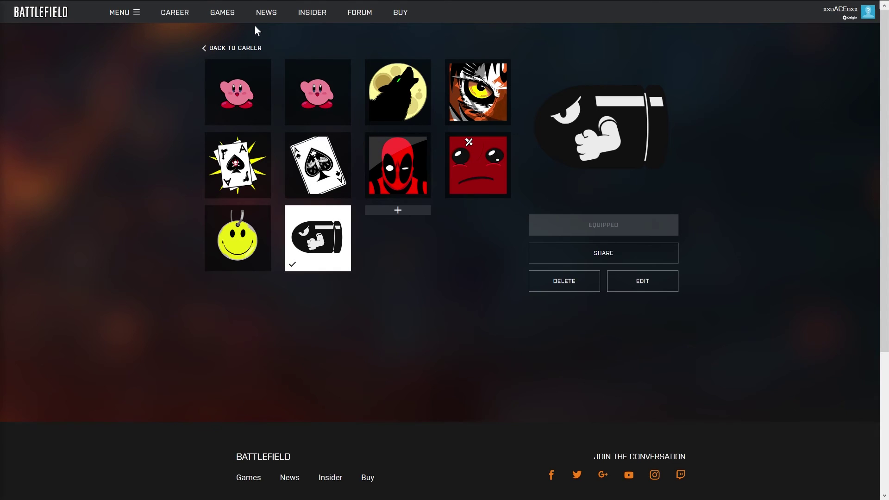
mouse_move(82, 2)
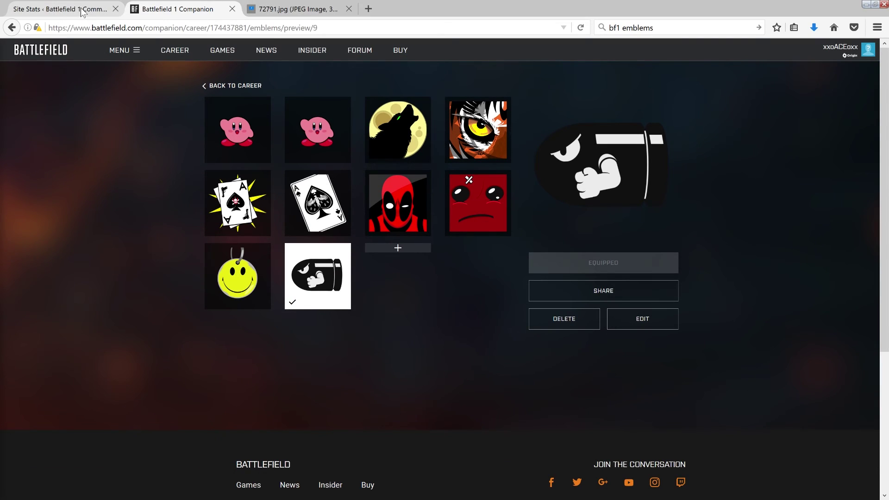
left_click(11, 29)
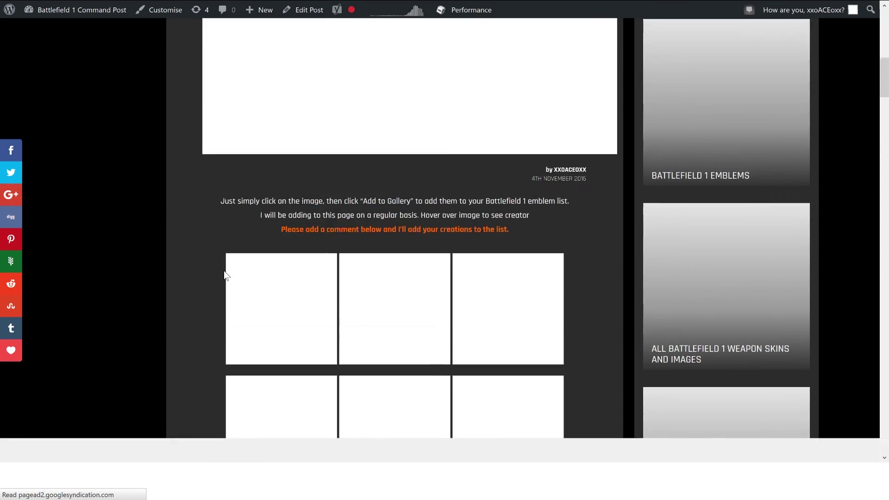
scroll(224, 270, "up", 10)
scroll(205, 280, "down", 8)
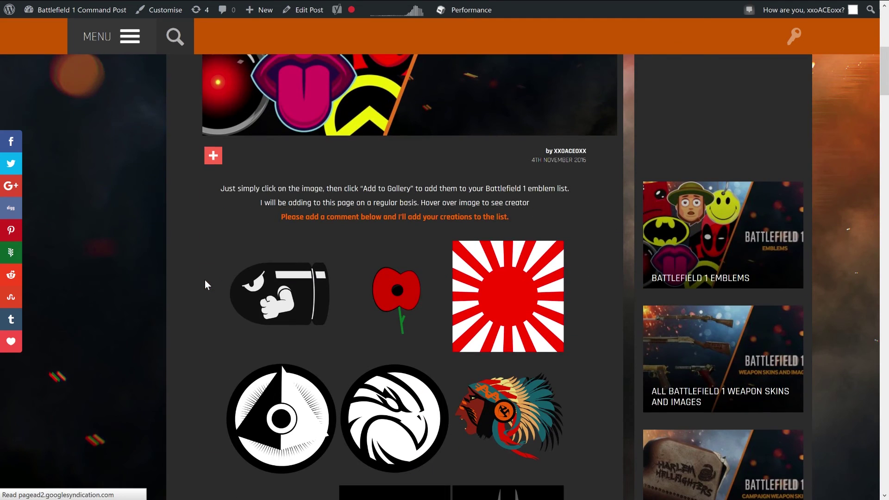
scroll(205, 280, "down", 4)
scroll(205, 279, "down", 1)
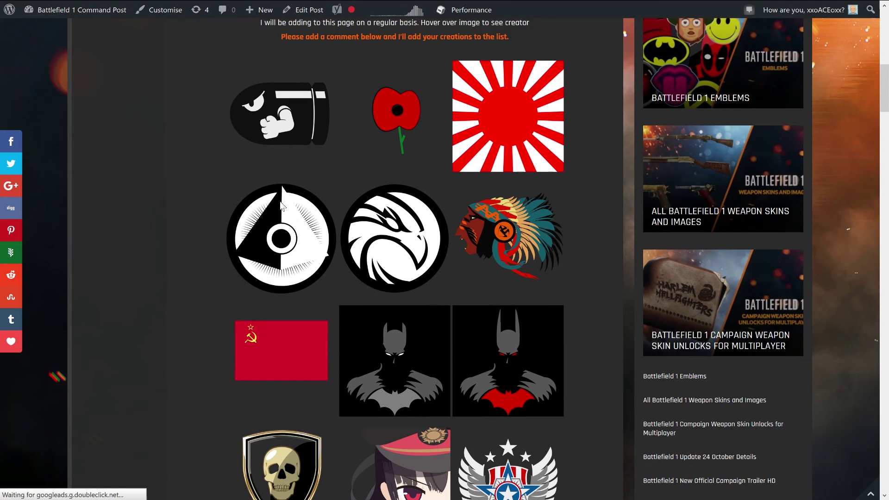
scroll(304, 211, "down", 3)
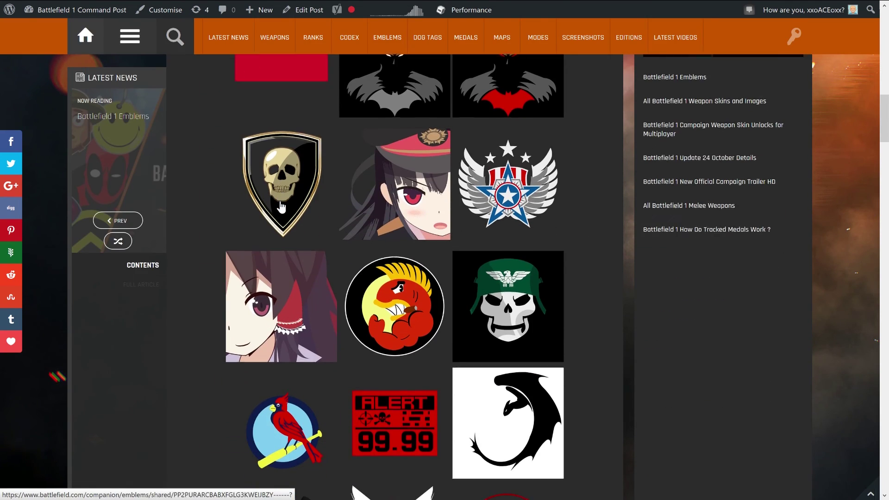
scroll(284, 210, "down", 4)
scroll(299, 277, "down", 4)
scroll(313, 313, "down", 3)
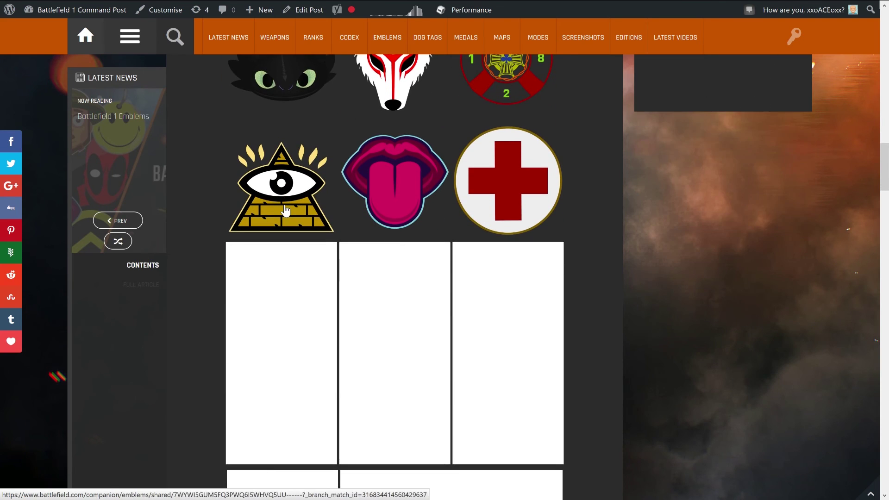
scroll(316, 319, "down", 2)
scroll(542, 320, "down", 4)
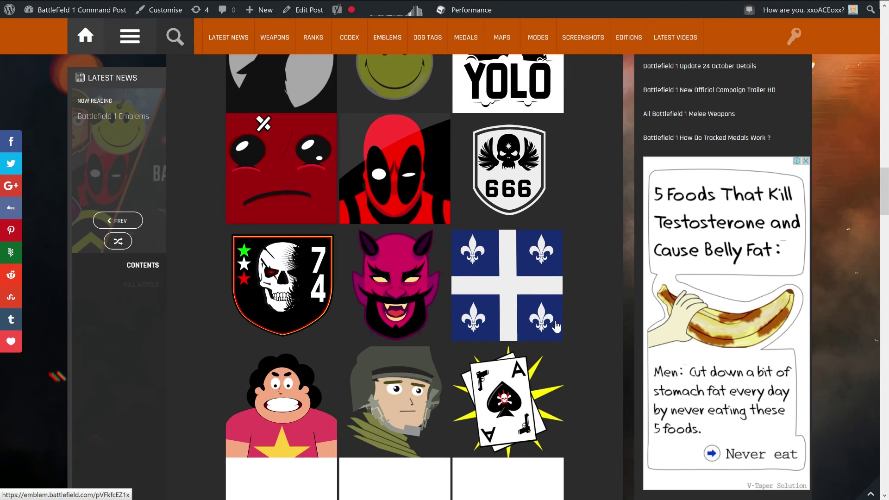
scroll(555, 323, "down", 4)
scroll(556, 326, "up", 4)
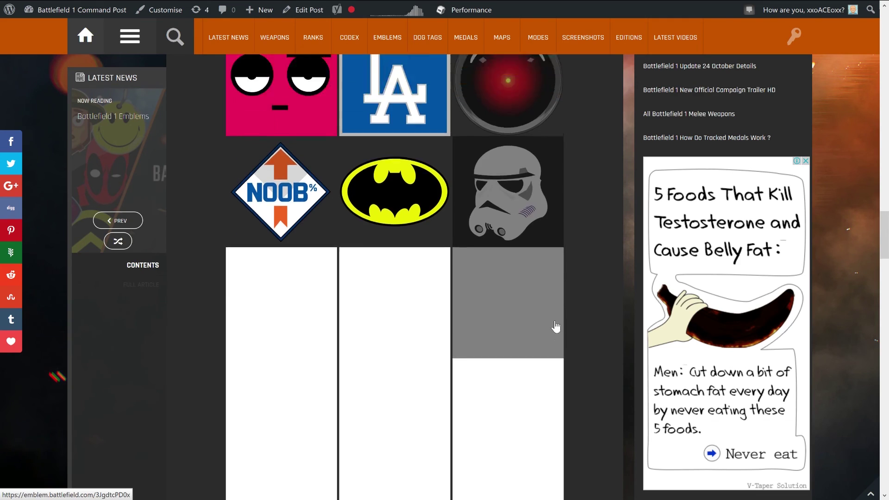
scroll(556, 326, "up", 3)
scroll(556, 323, "down", 5)
scroll(556, 322, "down", 2)
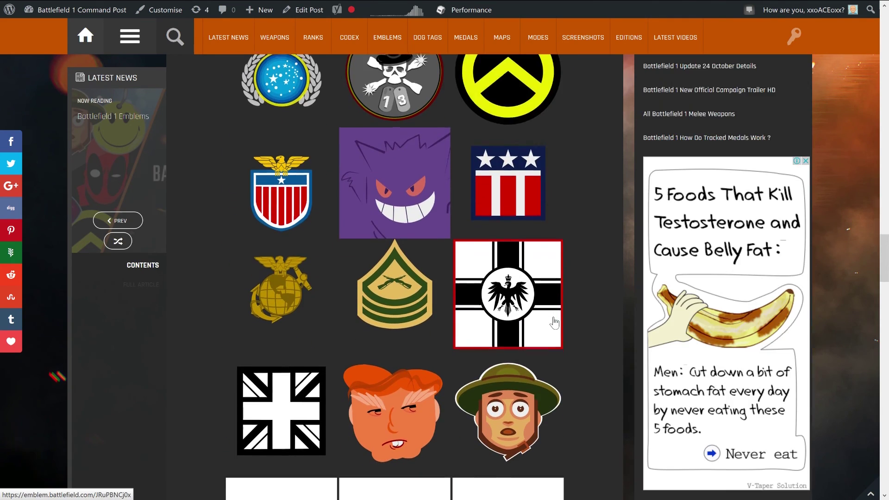
scroll(555, 322, "down", 3)
scroll(554, 322, "down", 2)
scroll(554, 321, "down", 3)
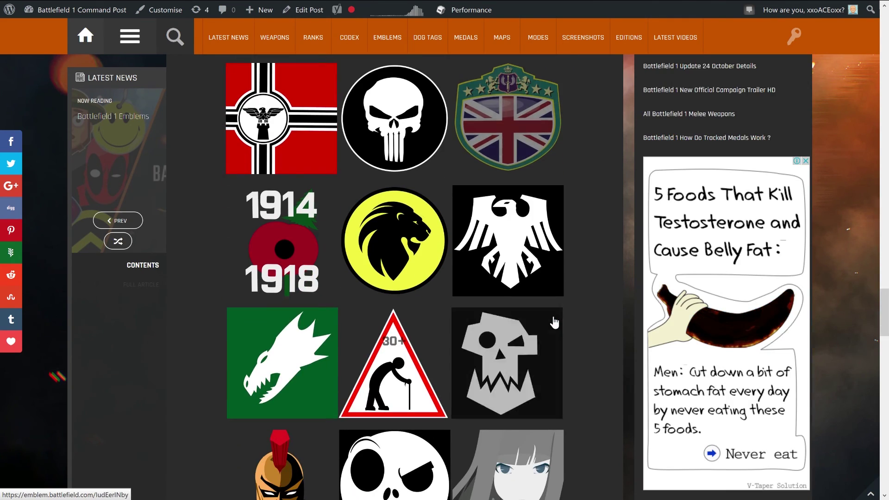
scroll(555, 321, "down", 2)
scroll(573, 310, "down", 2)
scroll(572, 309, "down", 3)
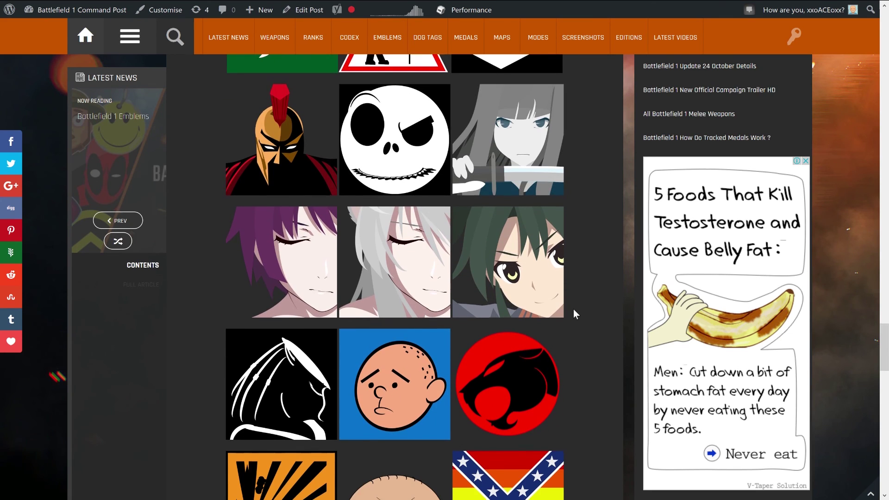
scroll(572, 309, "down", 2)
scroll(573, 309, "down", 3)
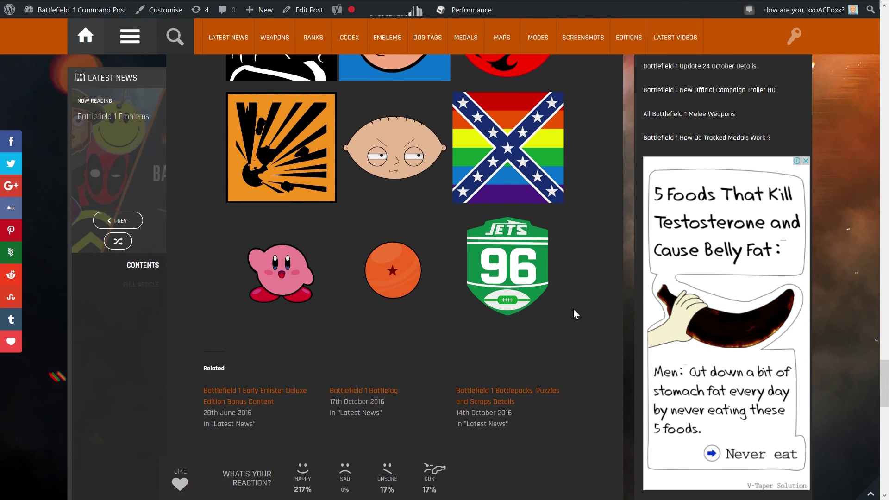
scroll(572, 309, "down", 3)
scroll(573, 309, "down", 1)
scroll(573, 309, "down", 5)
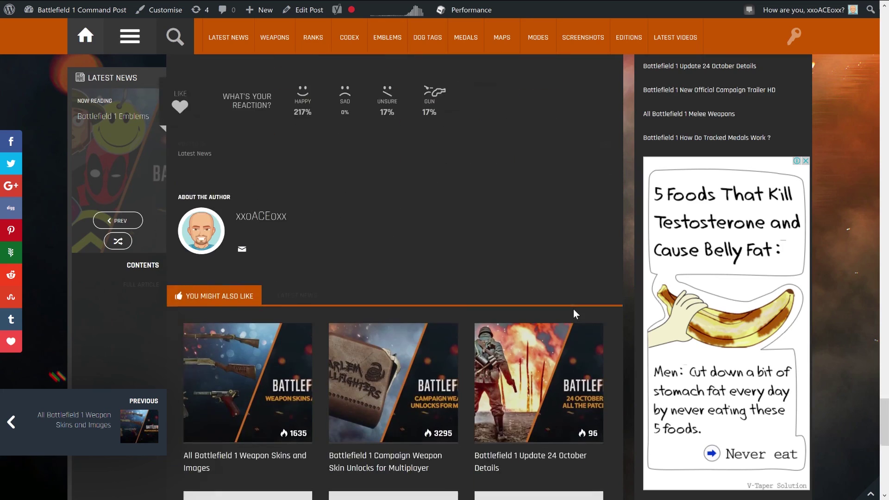
scroll(573, 309, "up", 5)
scroll(572, 309, "up", 5)
scroll(573, 309, "up", 3)
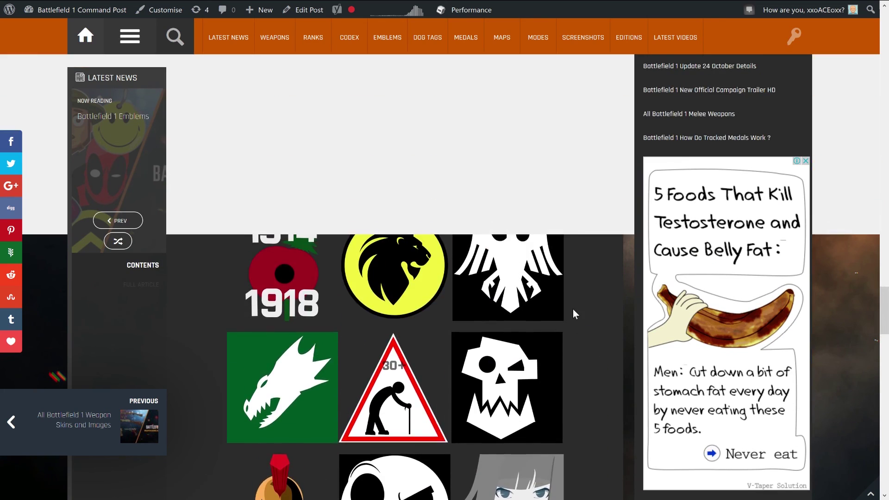
scroll(573, 309, "up", 3)
scroll(573, 309, "up", 3)
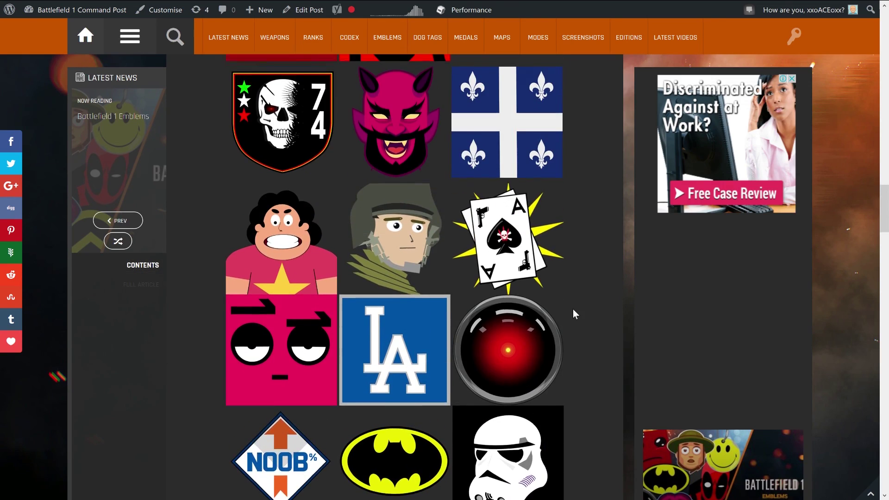
scroll(573, 309, "up", 3)
scroll(573, 309, "up", 3)
scroll(574, 309, "up", 3)
scroll(573, 309, "up", 3)
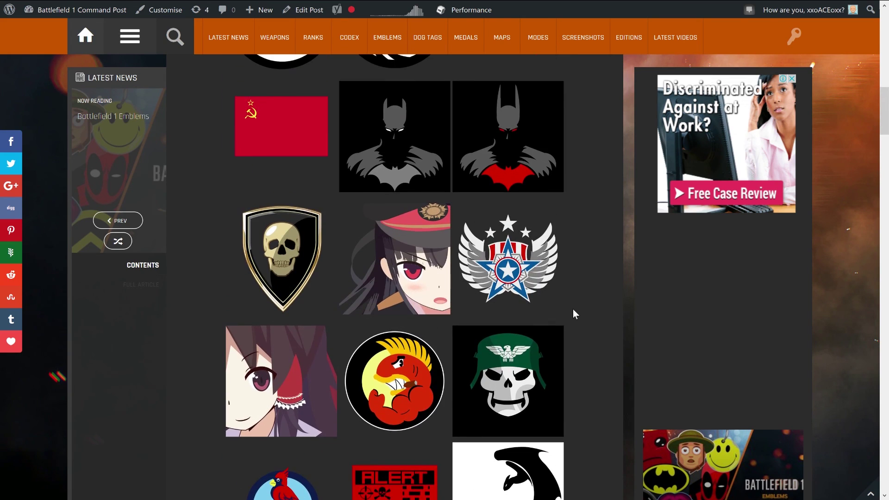
scroll(573, 309, "up", 3)
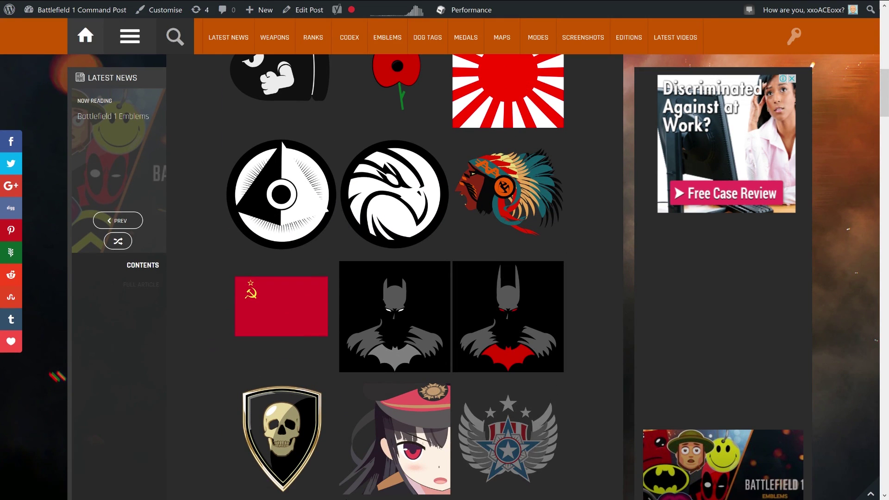